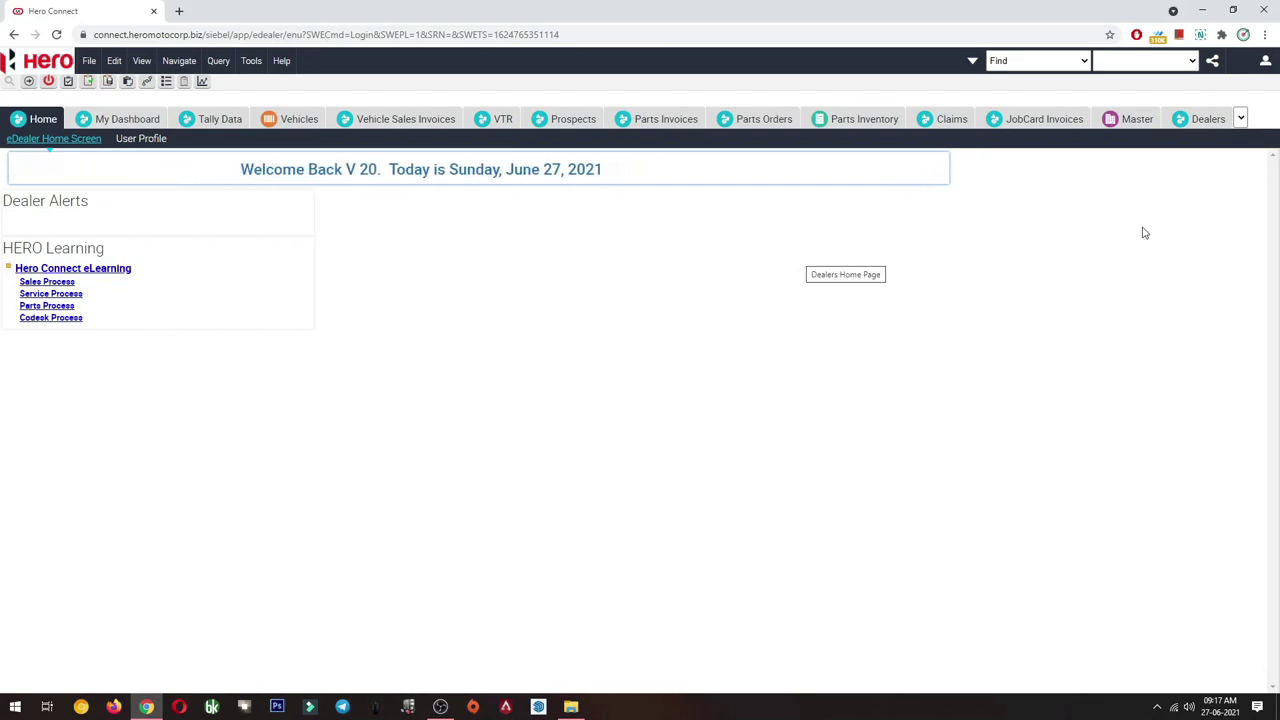
- Open the Master tab to list the three dealer network accounts
click(1136, 124)
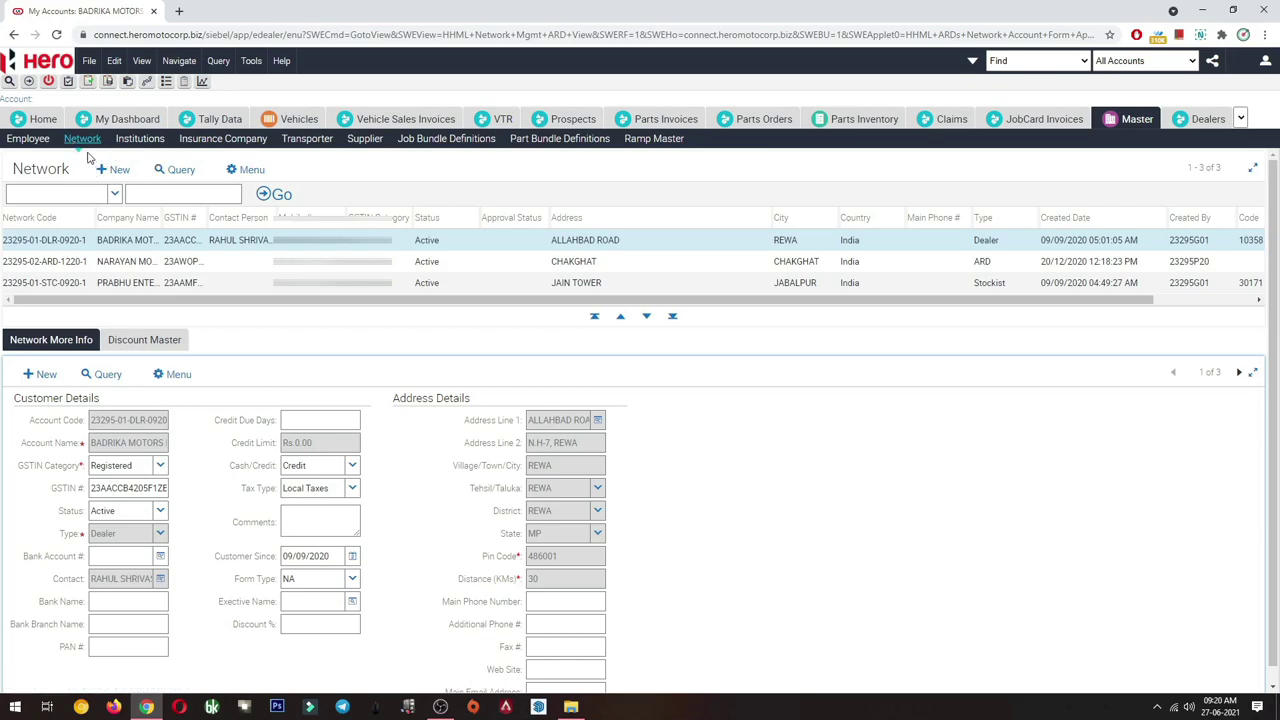
- Open the Employee list and inspect the first employee's Tab IMEI Number and Tab Application without changes
click(27, 139)
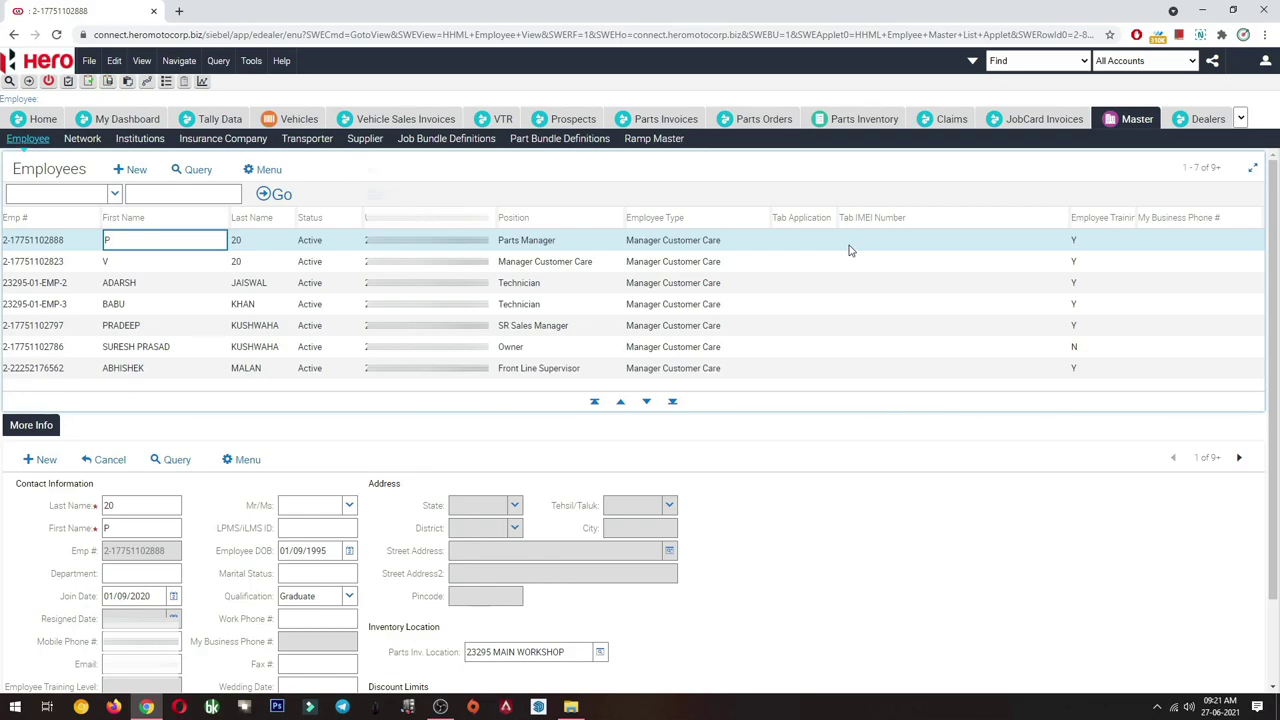
click(883, 240)
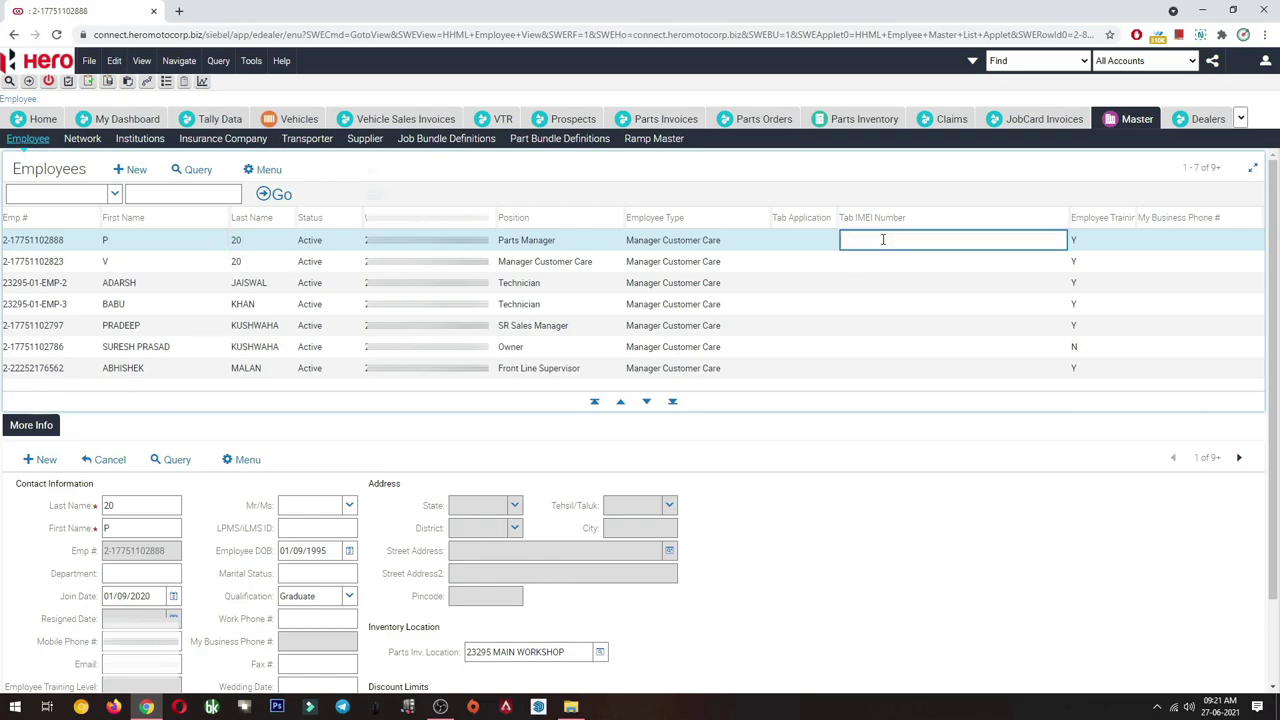
click(812, 246)
click(826, 241)
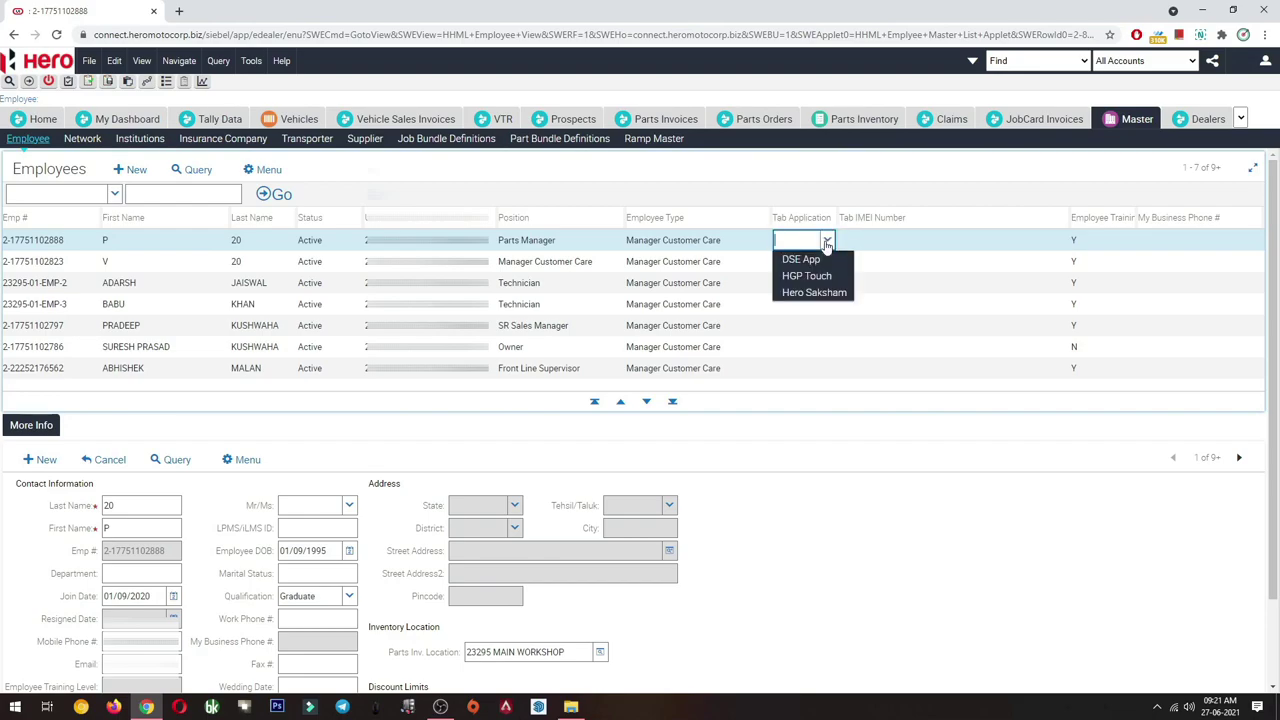
click(893, 244)
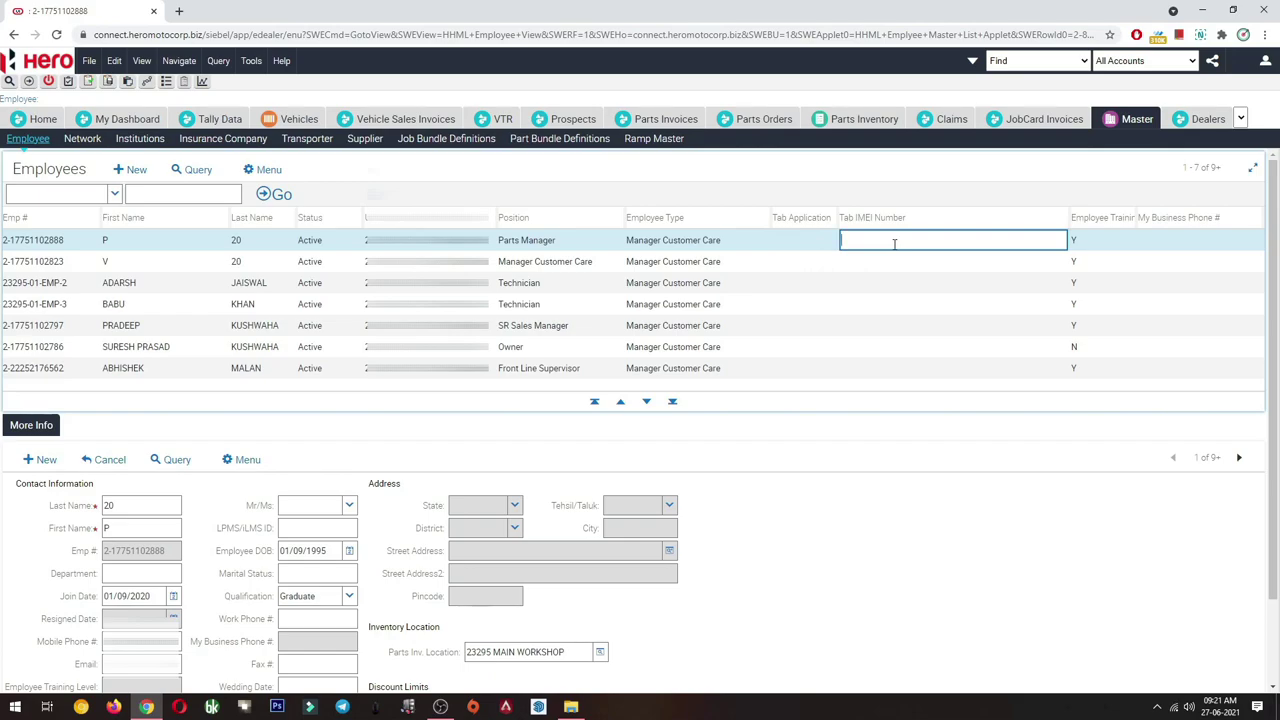
click(638, 184)
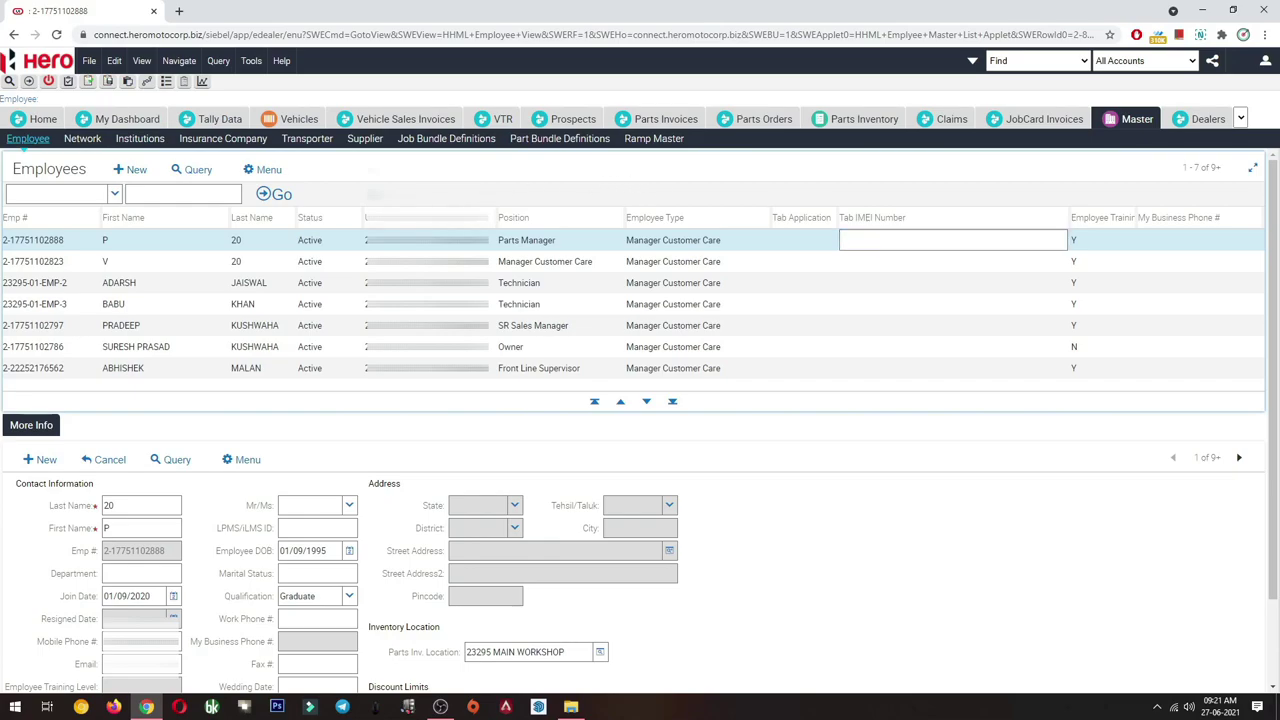
- Create a new employee record and enter the employee's last and first names
click(128, 170)
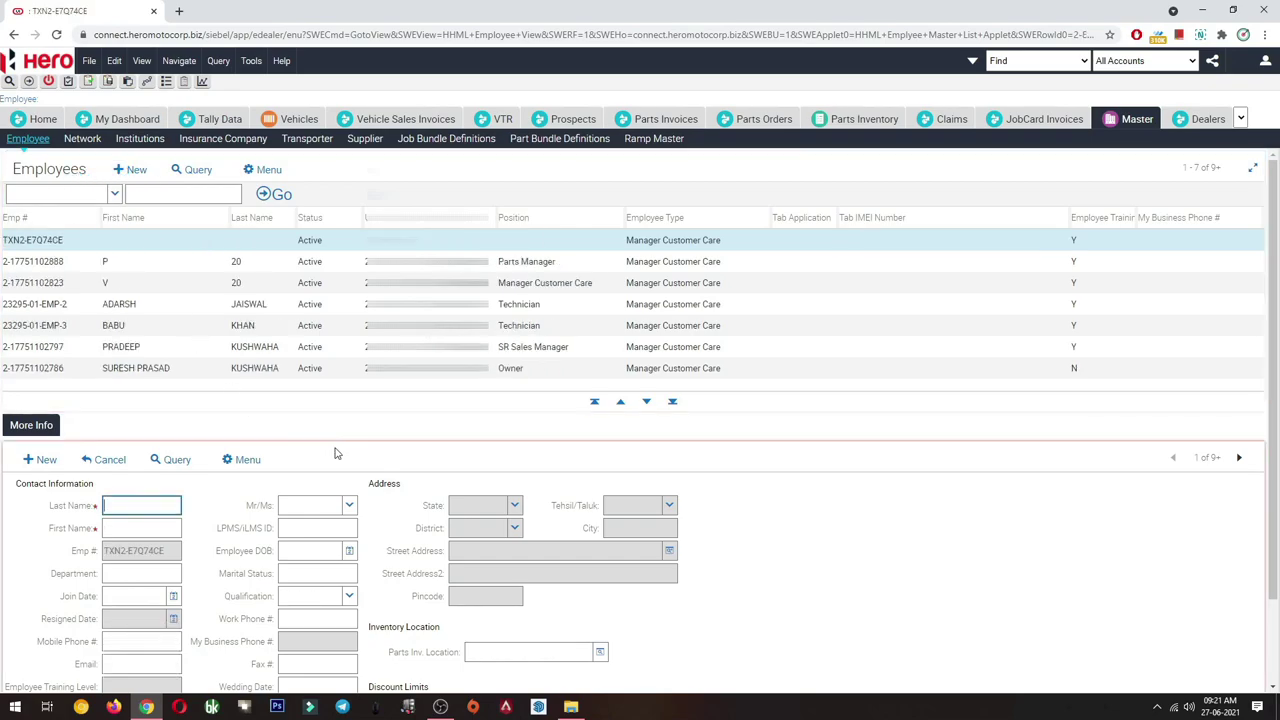
scroll(337, 453, down, 1)
click(158, 407)
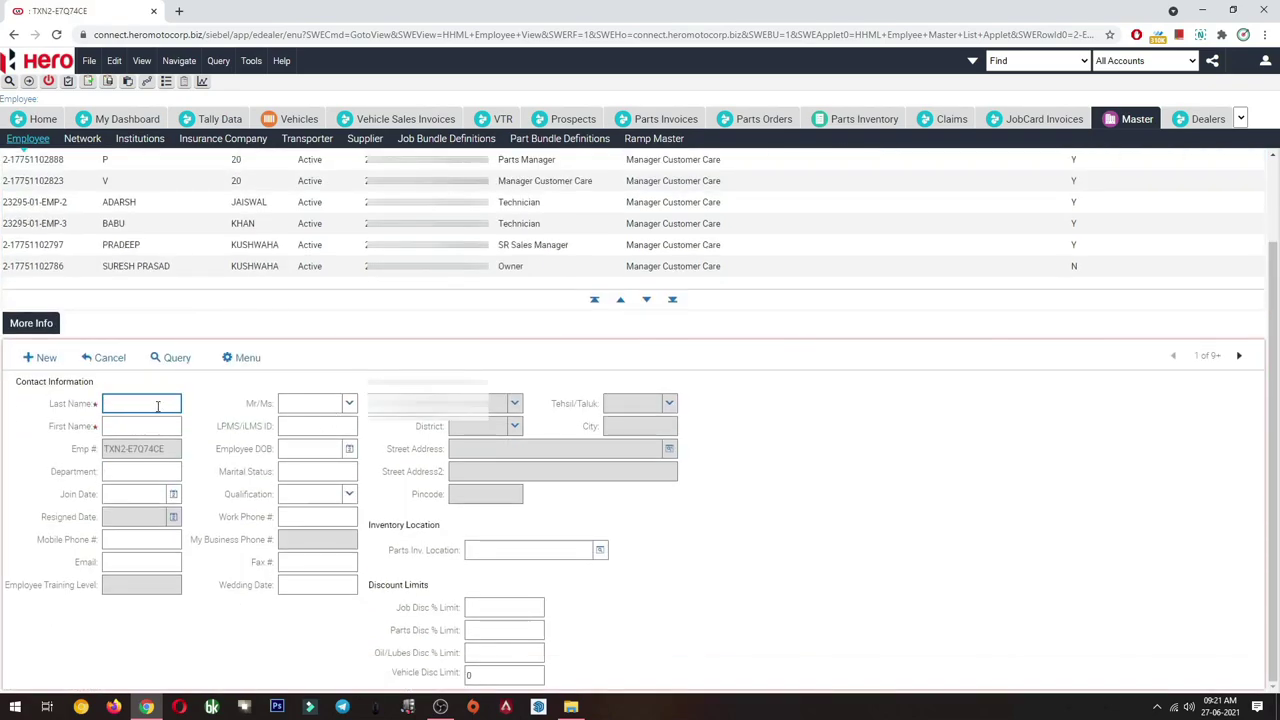
key(Tab)
key(Tab)
key(Tab)
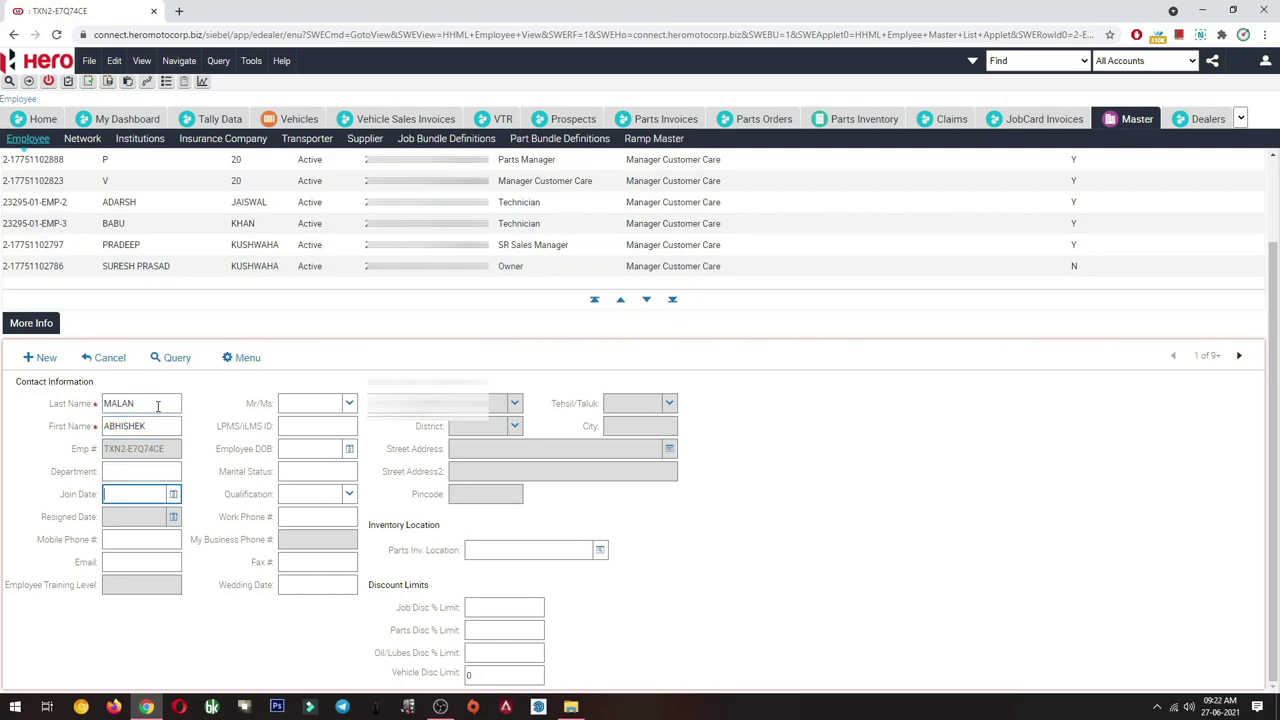
- Set the join date to 01/06/2021 and the title to Mr
click(177, 494)
click(168, 548)
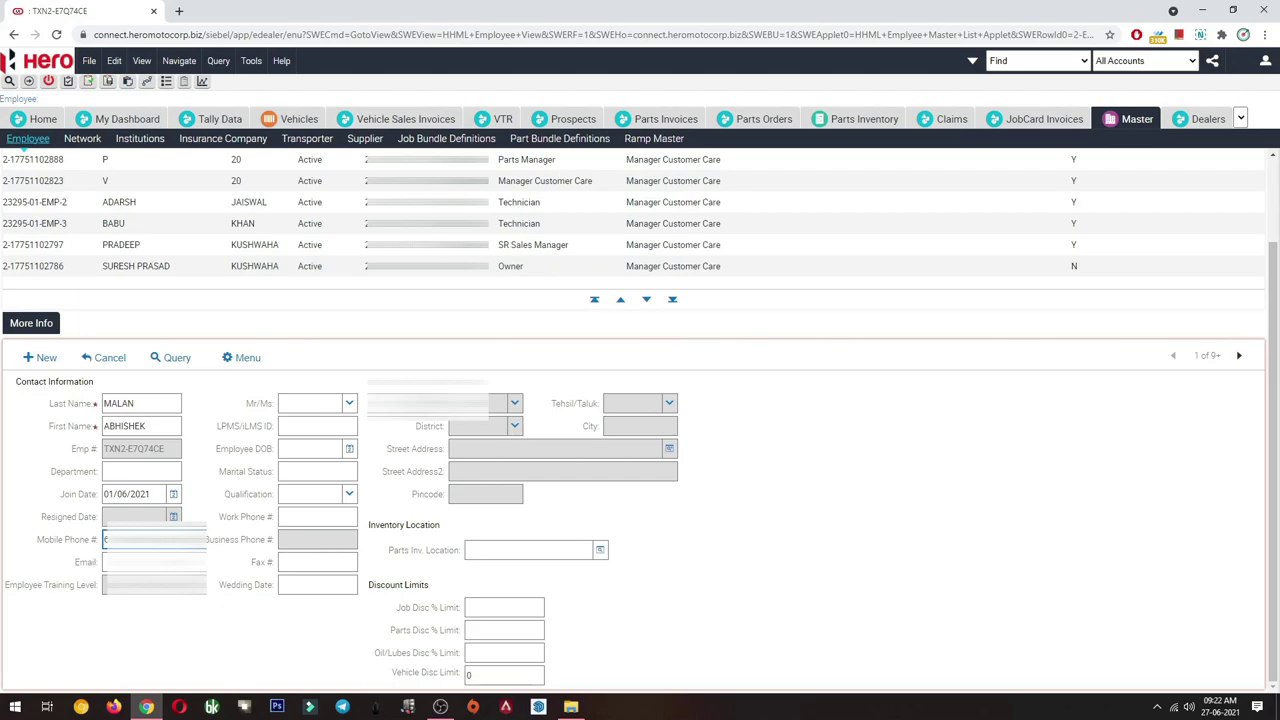
click(349, 403)
click(310, 454)
click(348, 450)
click(414, 472)
scroll(413, 558, up, 3)
scroll(413, 580, up, 3)
click(398, 496)
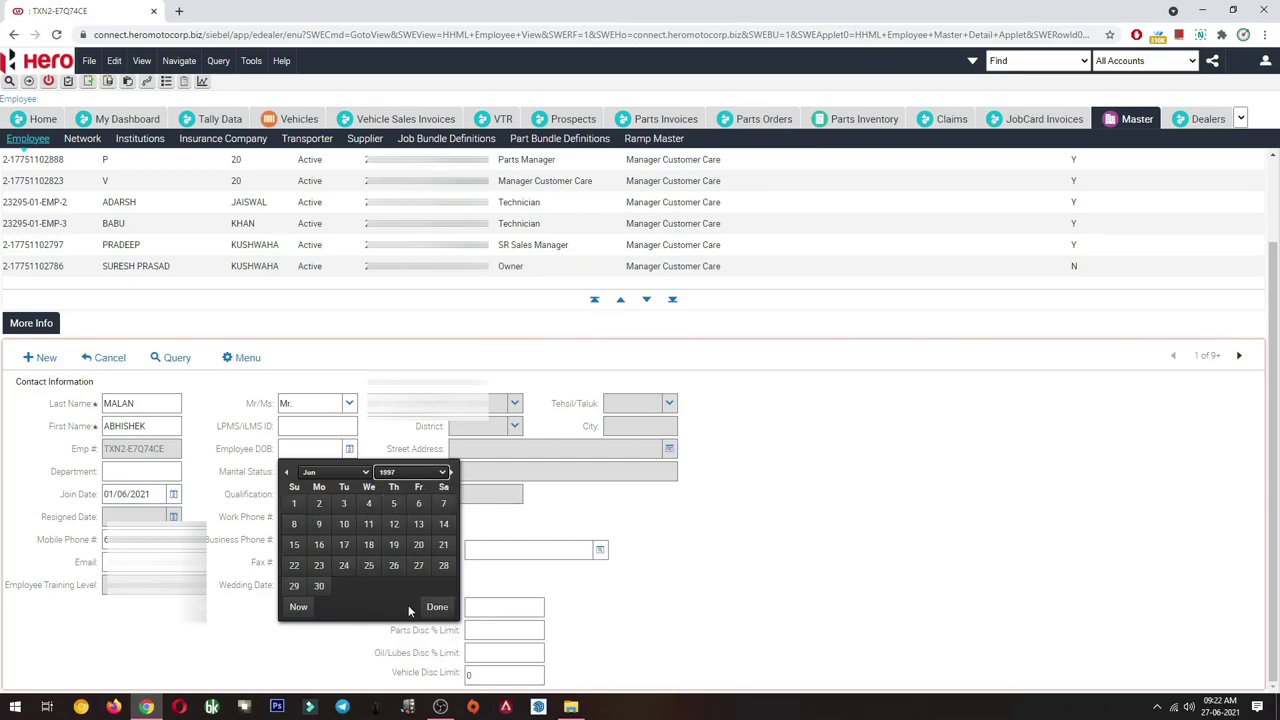
click(321, 587)
- Set qualification to Graduate and clear the Vehicle Disc Limit value
click(348, 495)
click(331, 443)
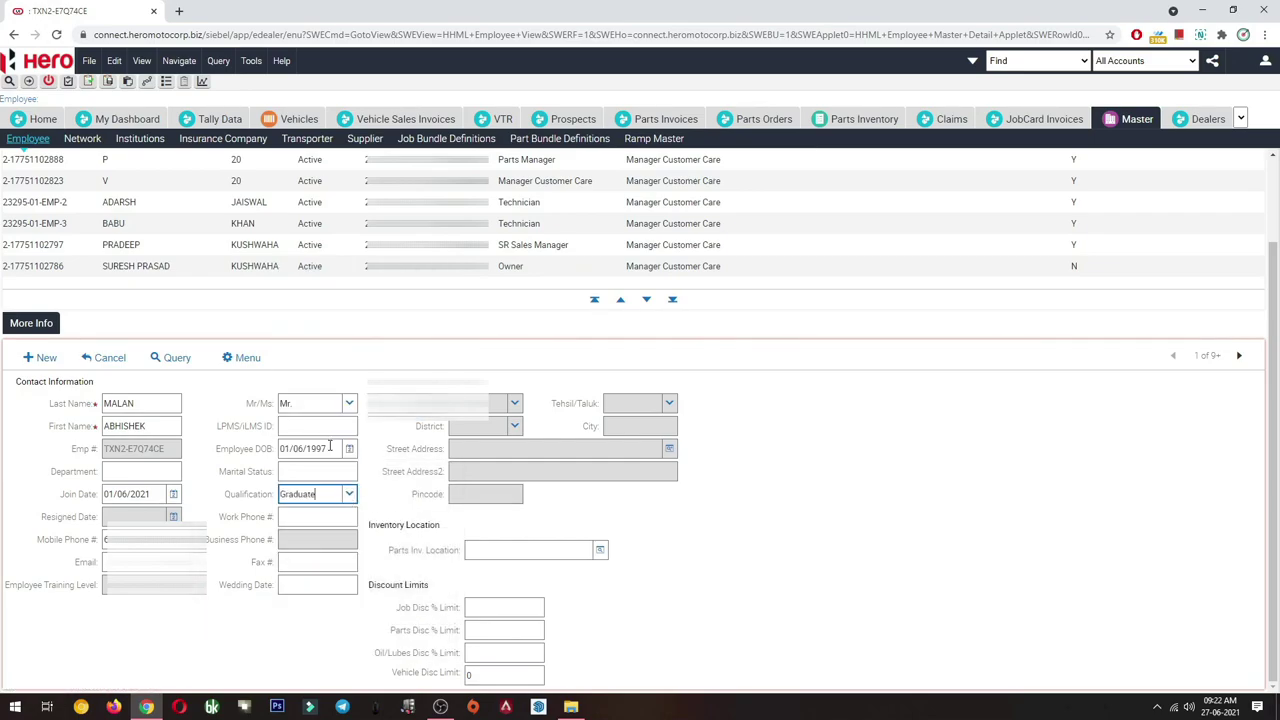
click(495, 677)
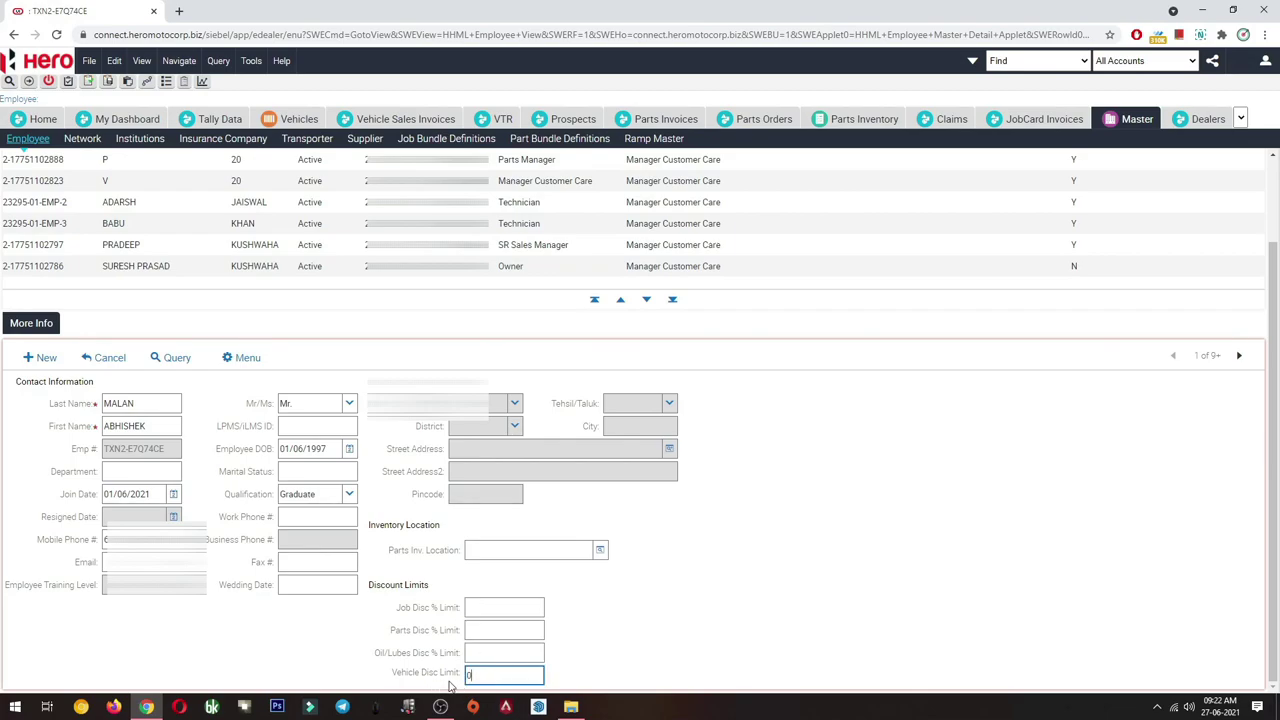
drag(493, 679, 447, 683)
key(BackSpace)
- Choose 23295 MAIN WORKSHOP as the employee's parts inventory location
click(599, 551)
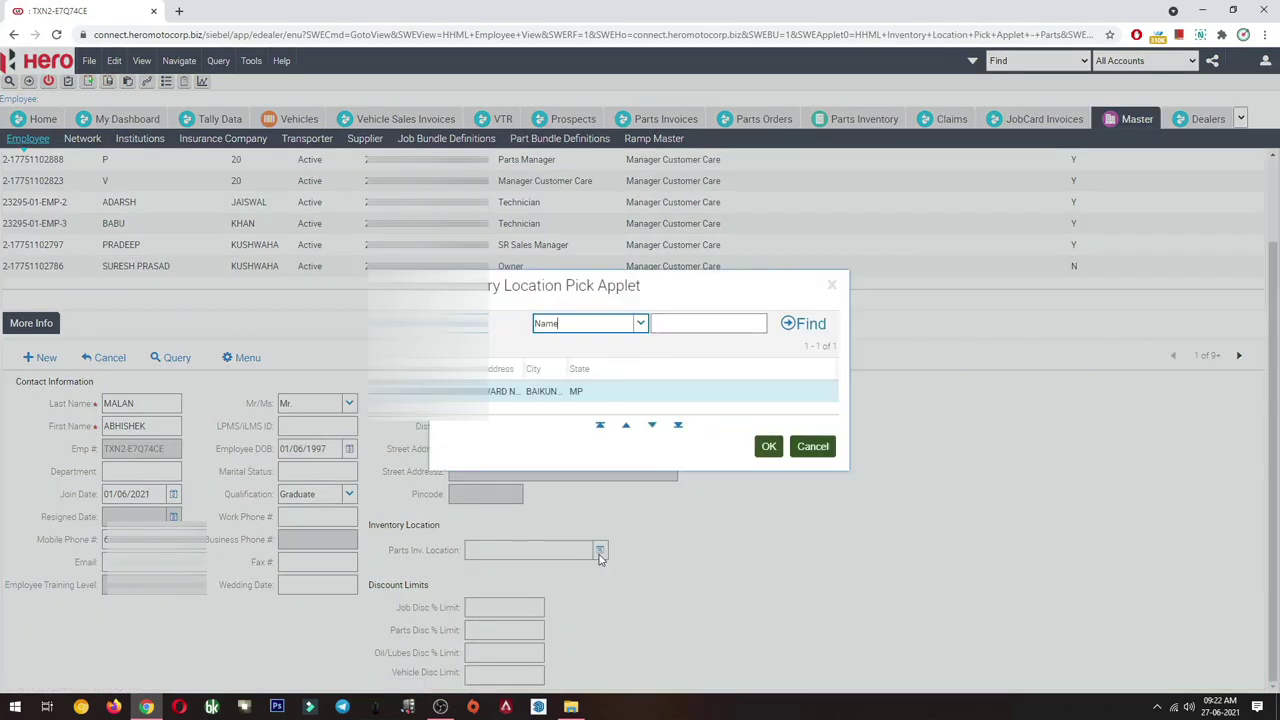
click(768, 447)
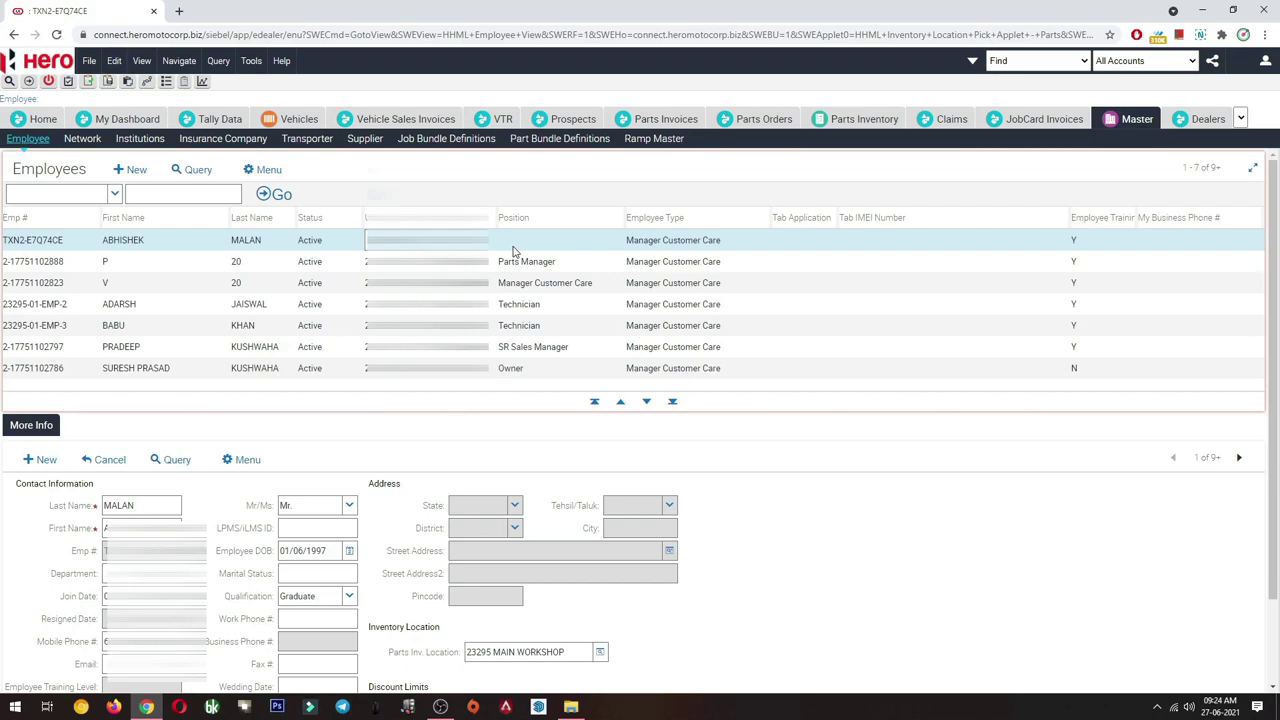
- Open and close the Position picker without assigning, dismissing the required-position warning
click(580, 248)
click(613, 245)
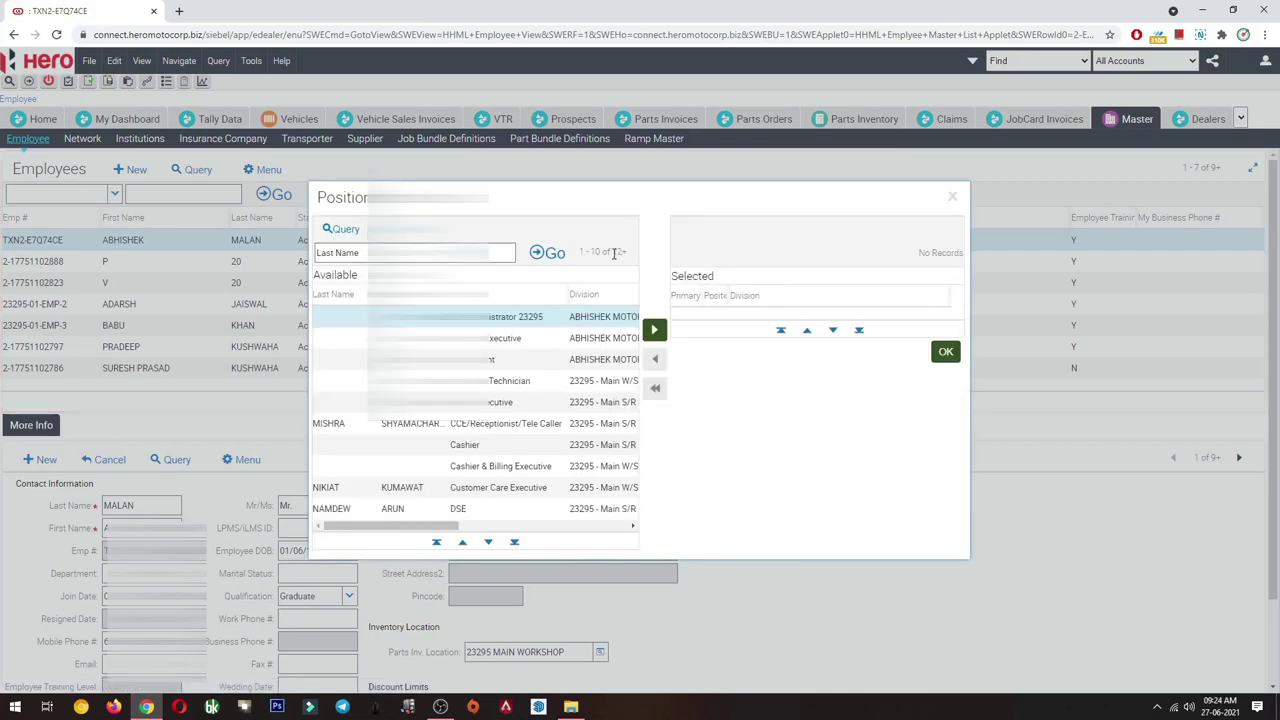
click(956, 196)
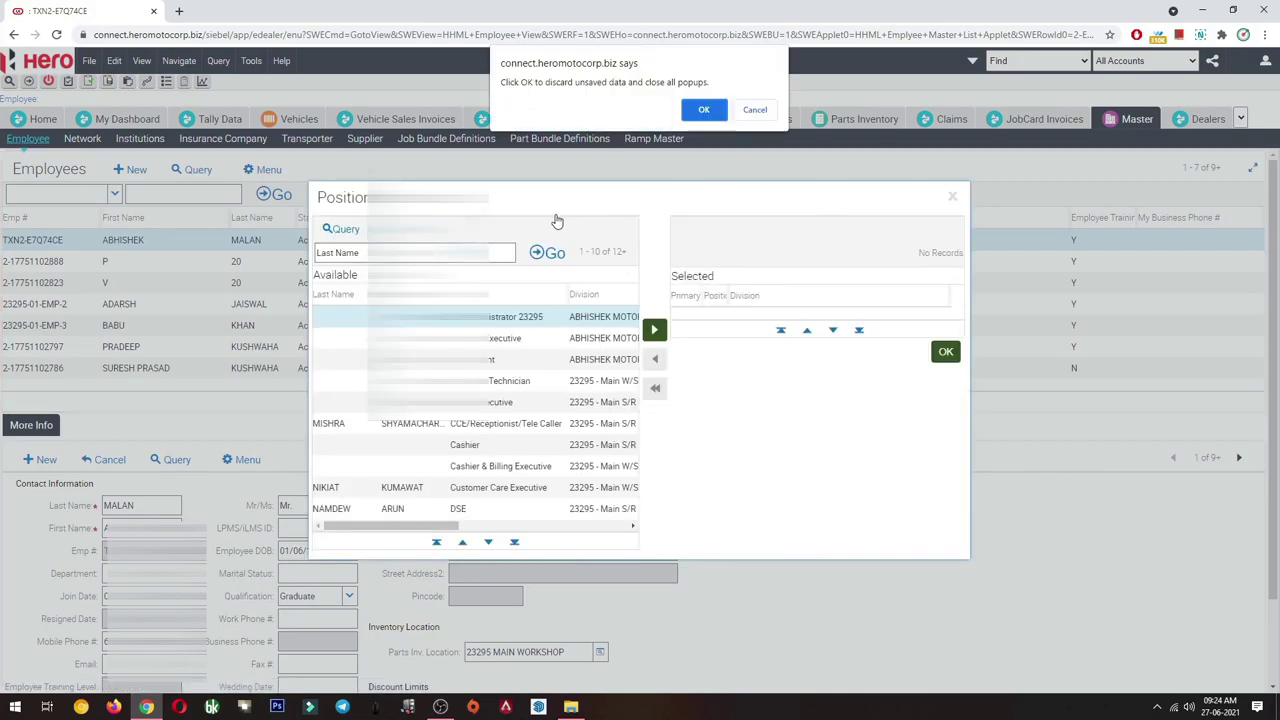
key(Return)
key(Return)
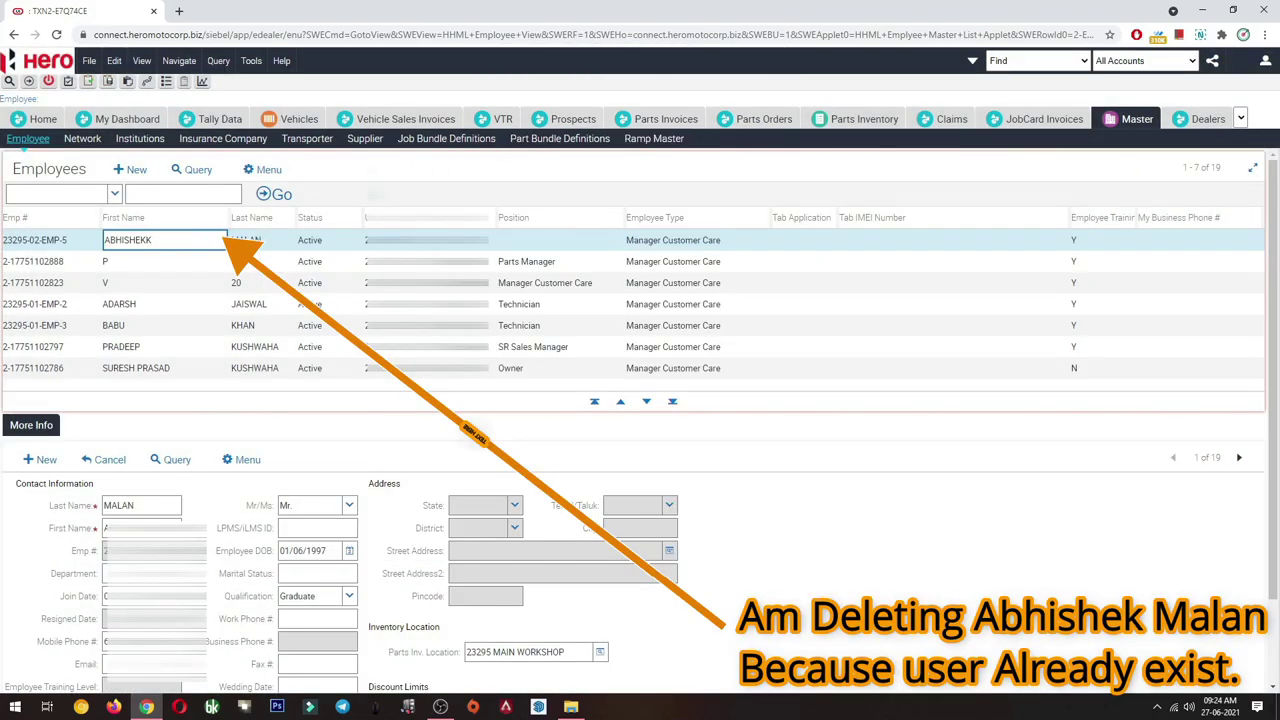
click(613, 240)
click(952, 196)
click(738, 139)
- Replace the new employee's first name and dismiss the required-position warning
click(738, 139)
text(AMIT)
click(560, 241)
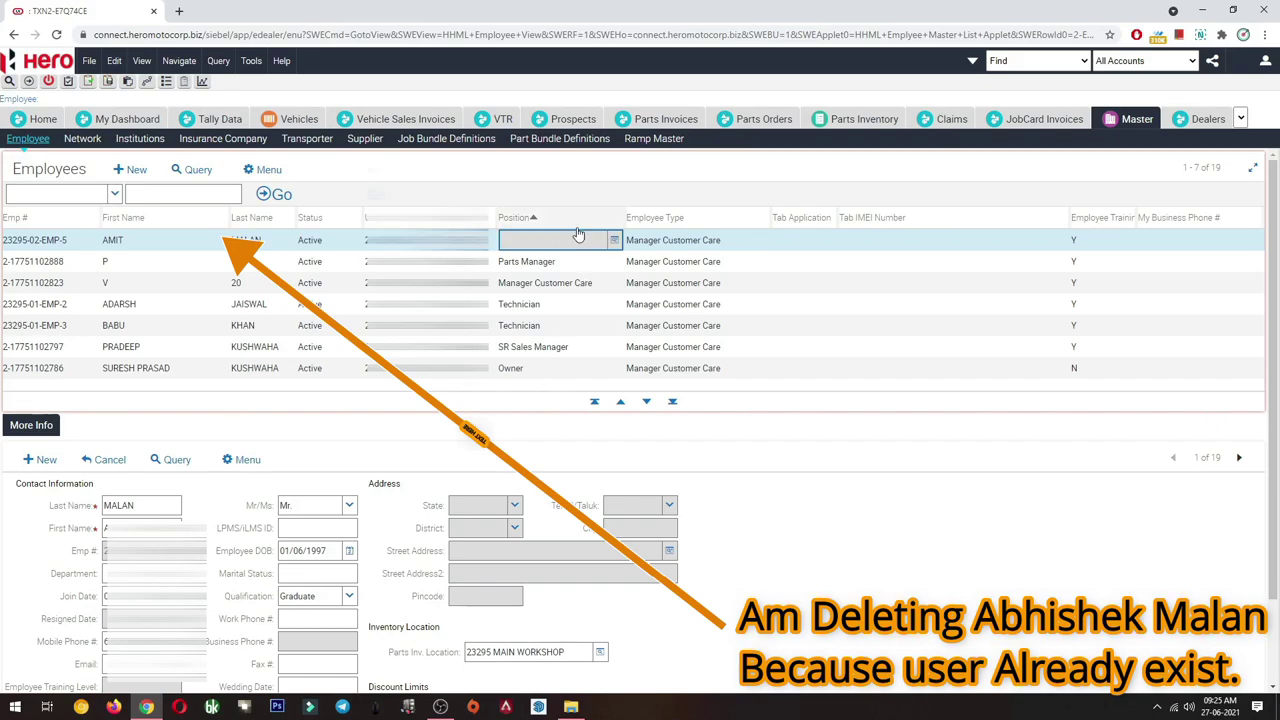
click(757, 140)
- In the Position picklist, sort available positions by last name and page down
click(590, 240)
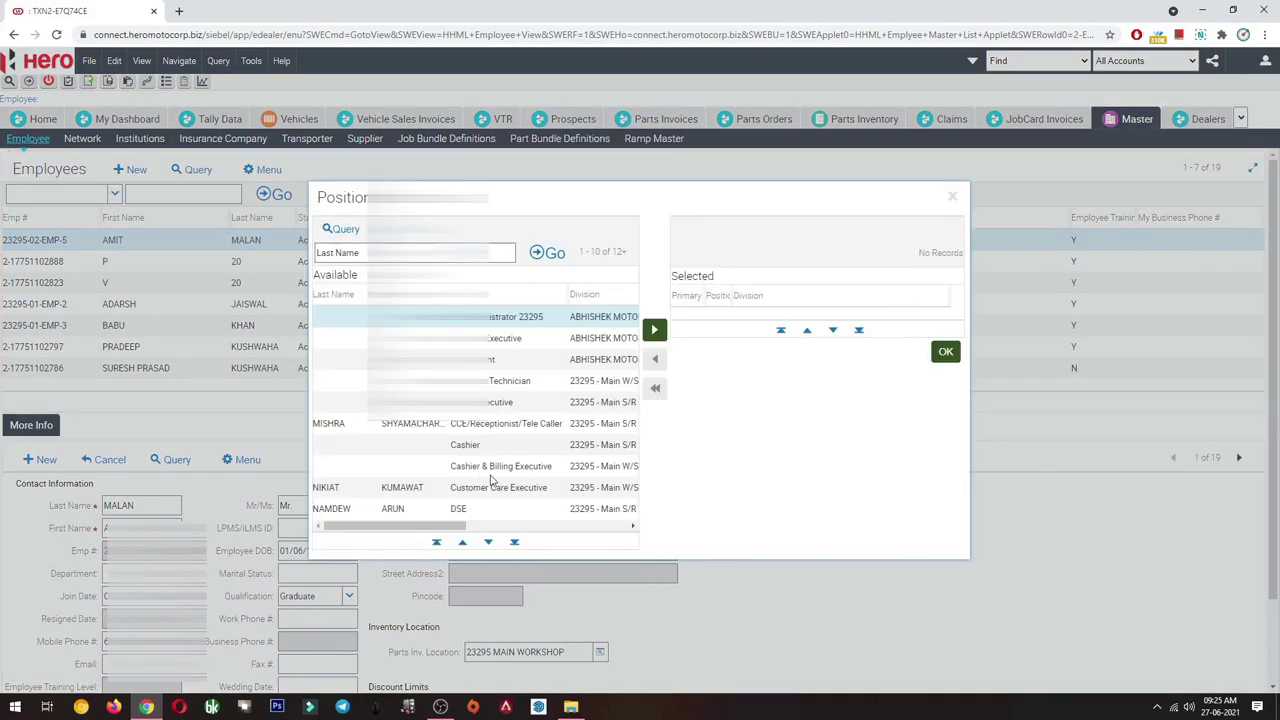
click(333, 294)
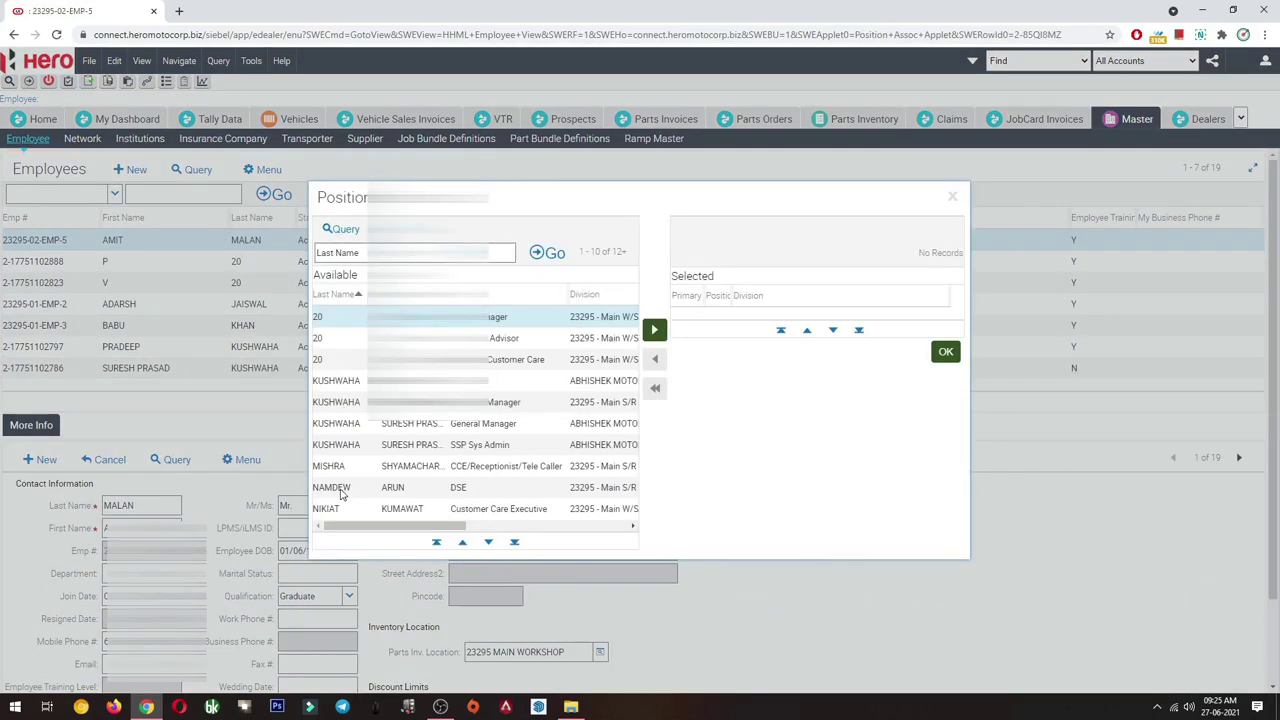
click(343, 487)
click(488, 541)
click(488, 542)
click(488, 542)
click(488, 542)
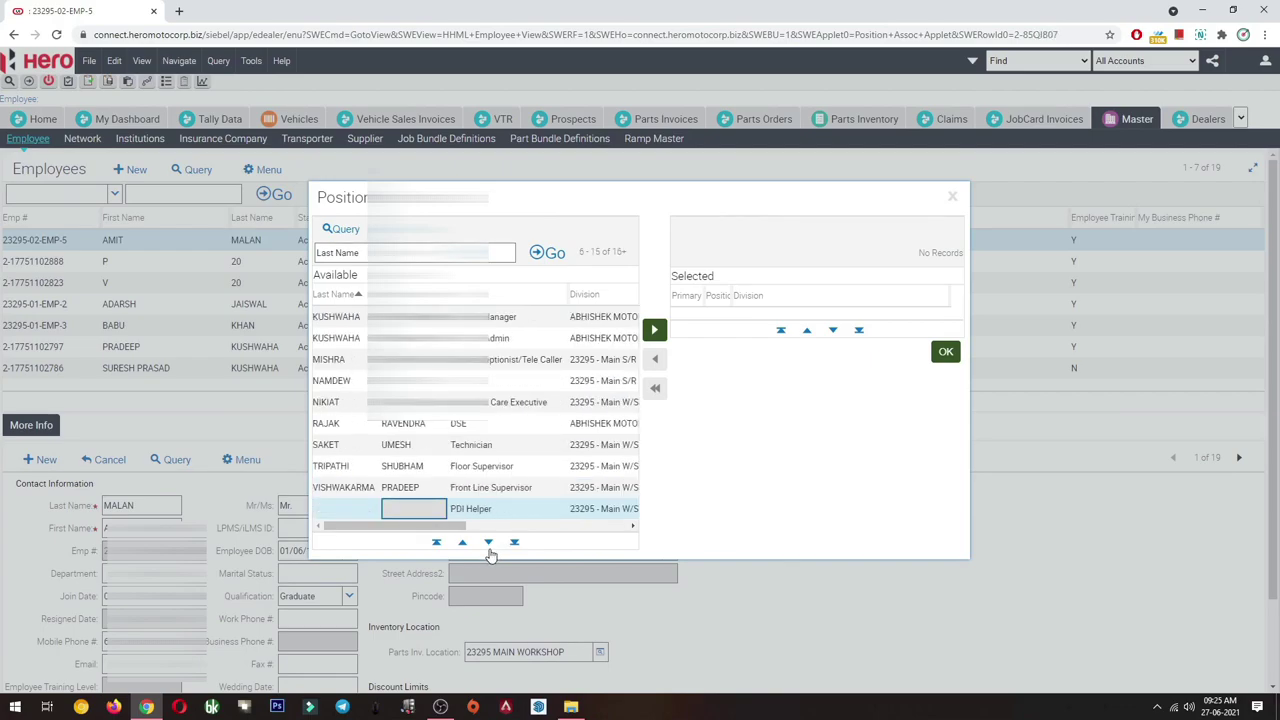
- Add Front Line Supervisor as the employee's position and confirm it
click(502, 489)
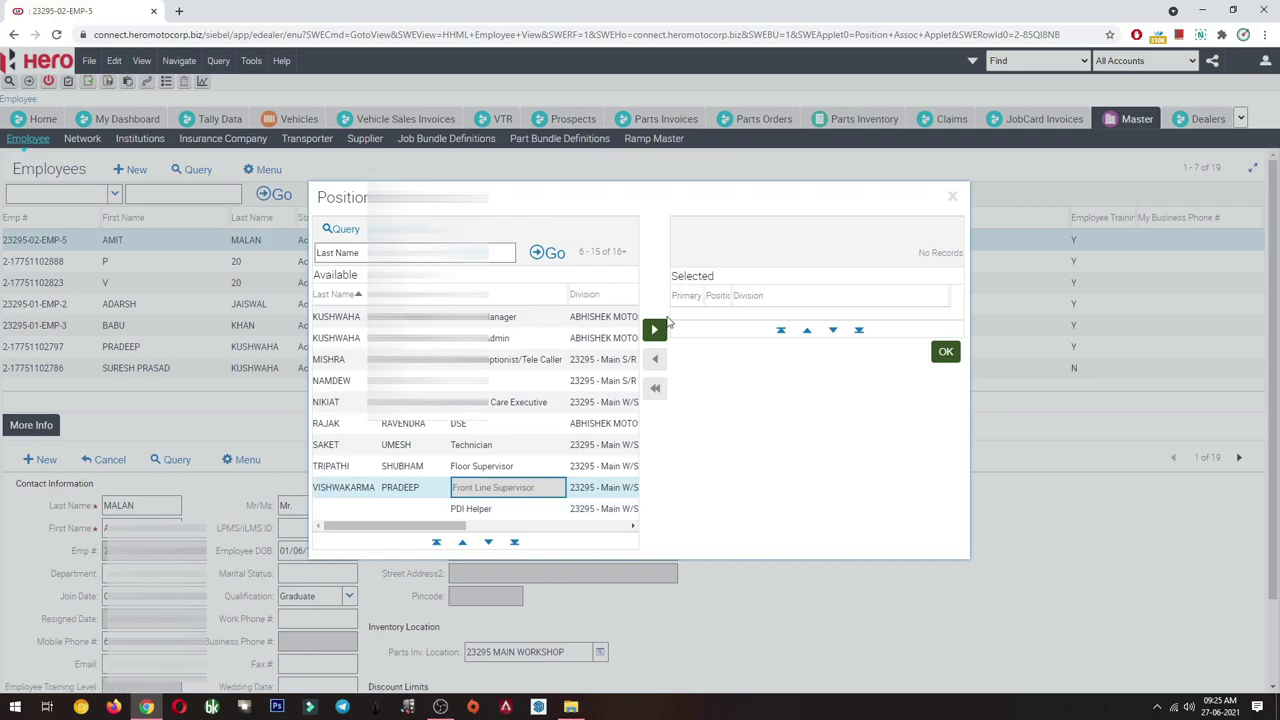
click(655, 329)
click(945, 372)
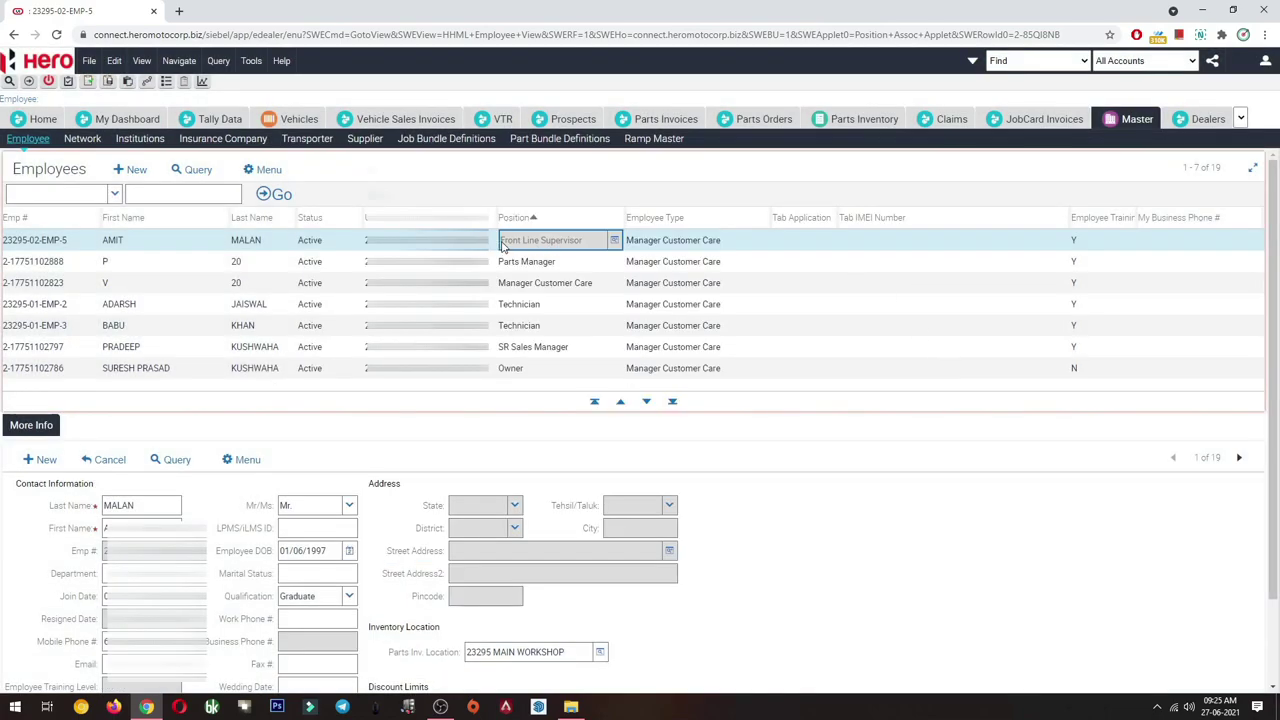
mouse_move(503, 243)
mouse_down()
mouse_move(592, 245)
mouse_move(505, 247)
mouse_up()
click(513, 181)
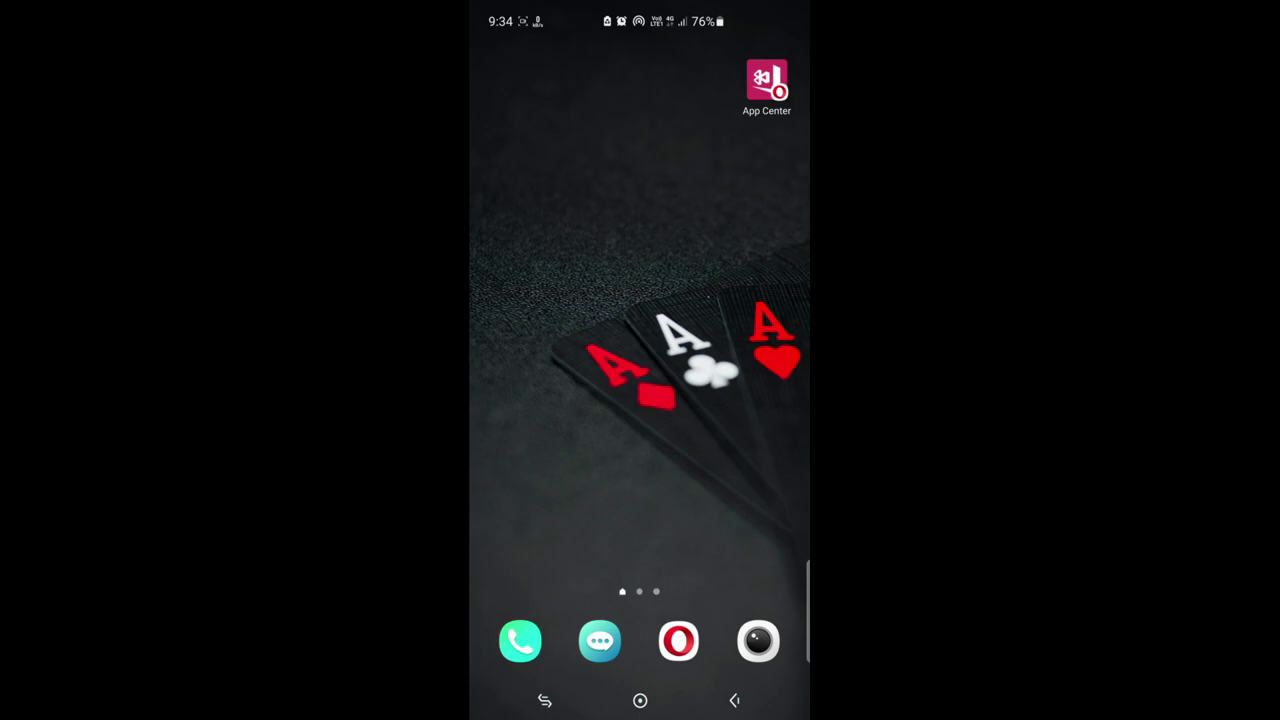
- In the phone's App Center, start downloading Hero Service App version 5.0 (4.41 MB)
click(766, 82)
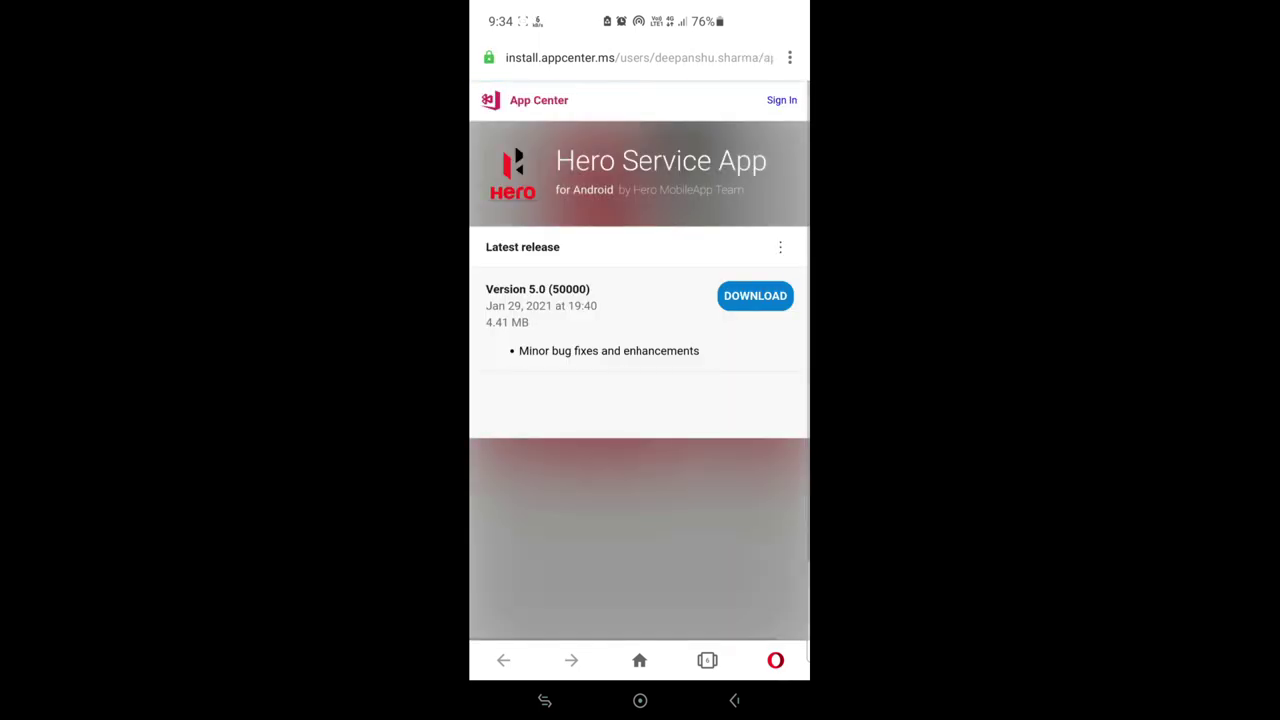
drag(697, 277, 733, 203)
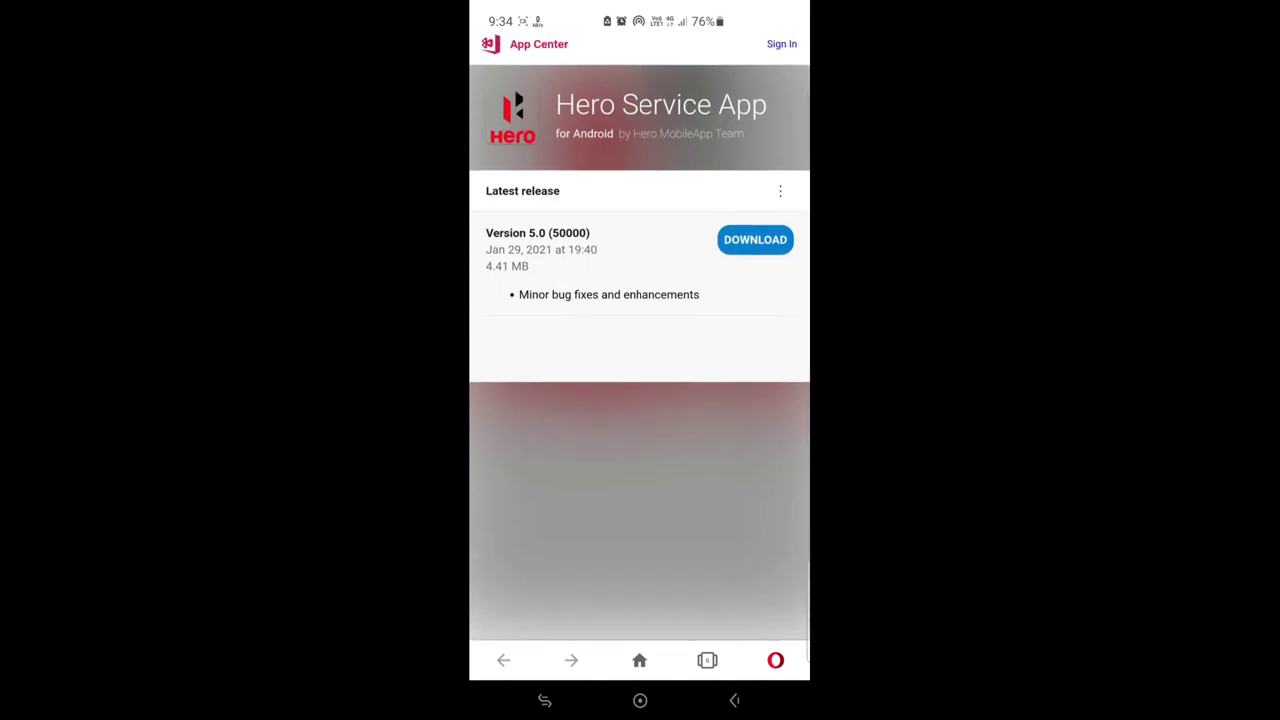
drag(740, 279, 720, 244)
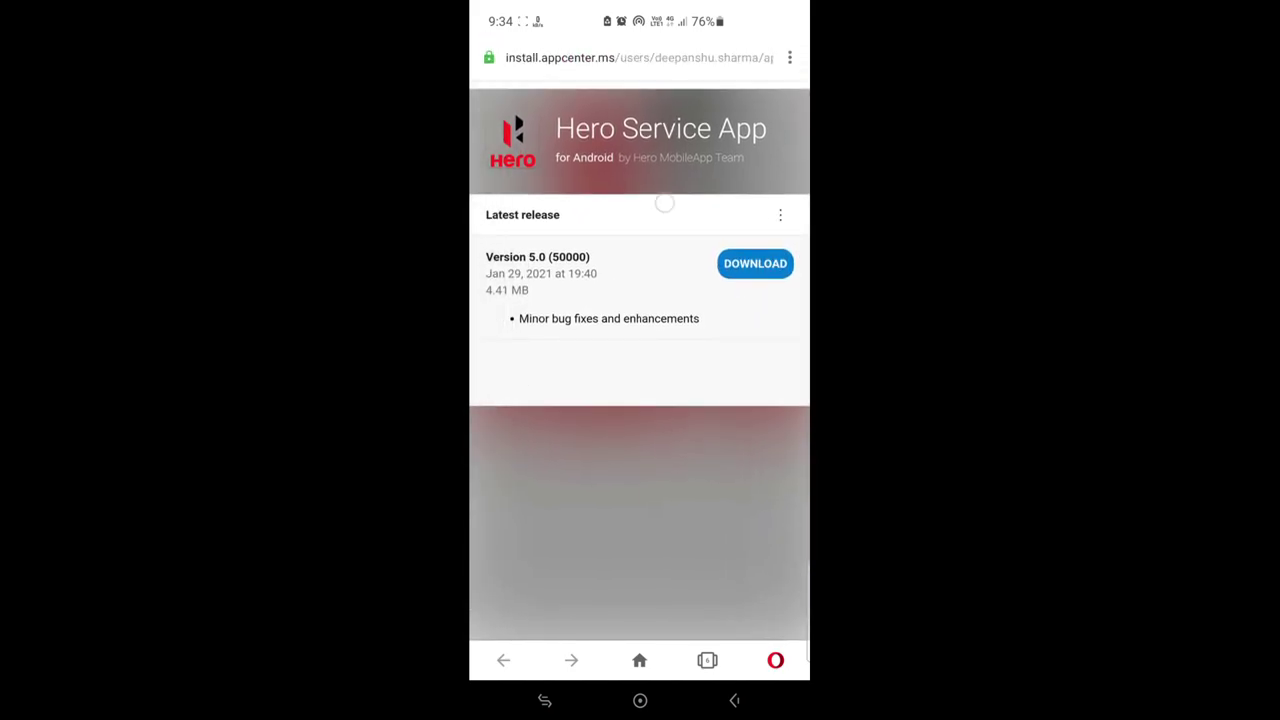
click(489, 367)
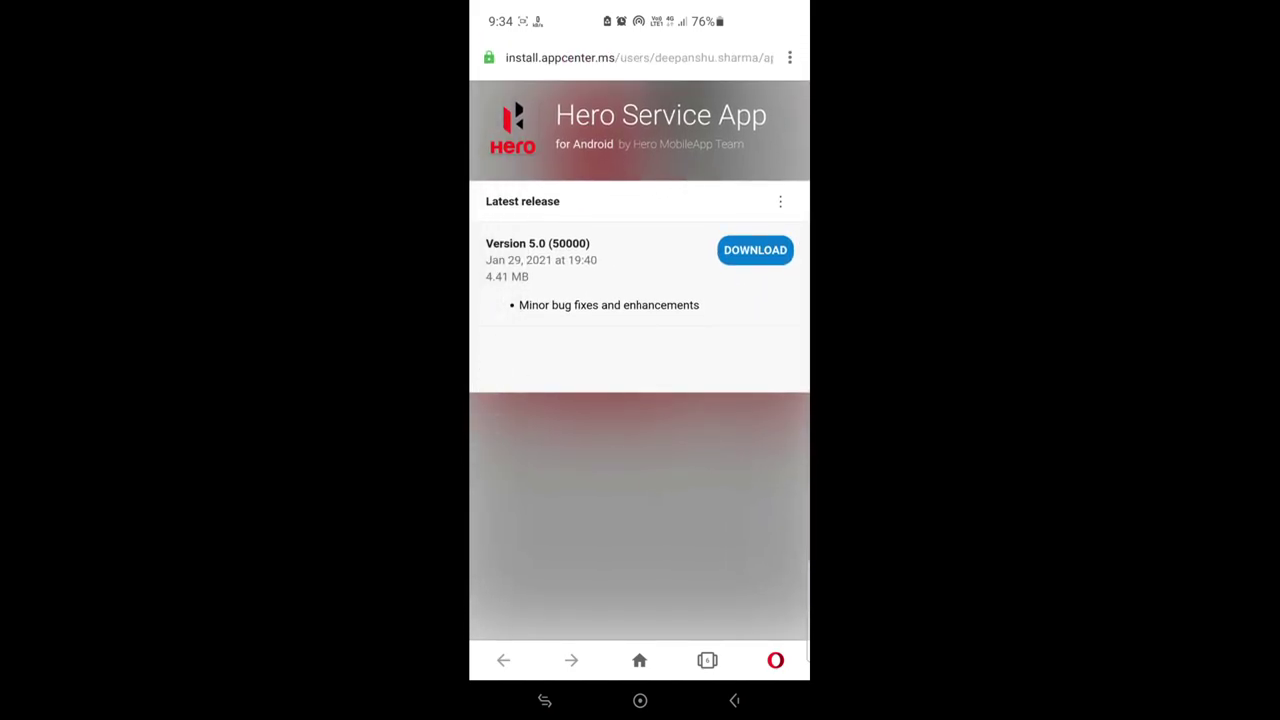
drag(647, 185, 671, 140)
drag(547, 296, 621, 300)
click(756, 241)
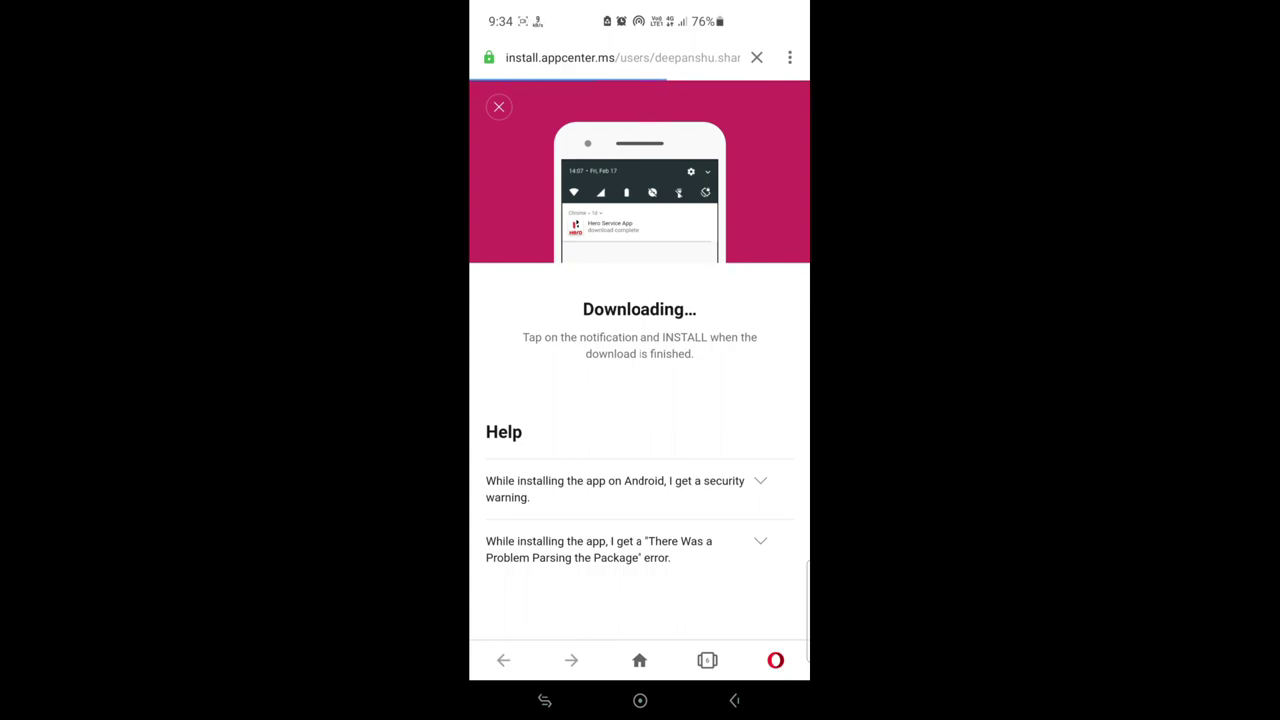
- Download and install app-release-2.apk, then launch the Hero Service App
click(610, 613)
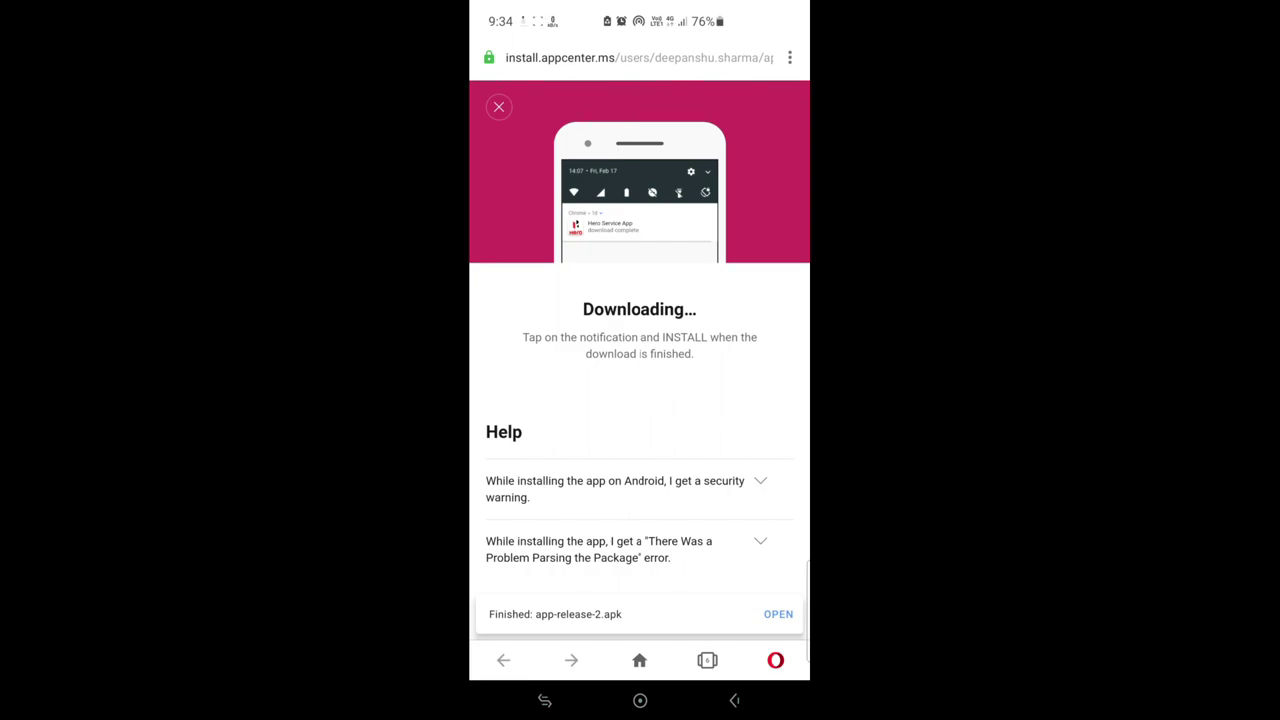
click(778, 614)
click(711, 386)
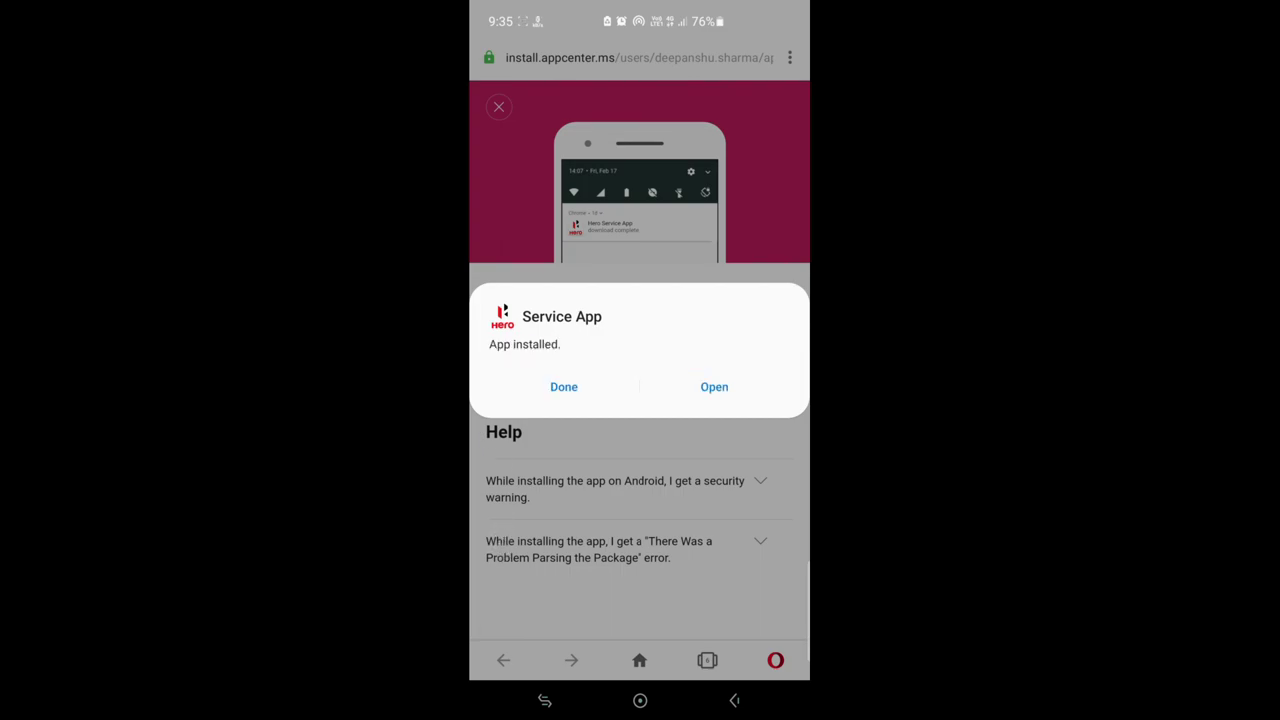
click(716, 388)
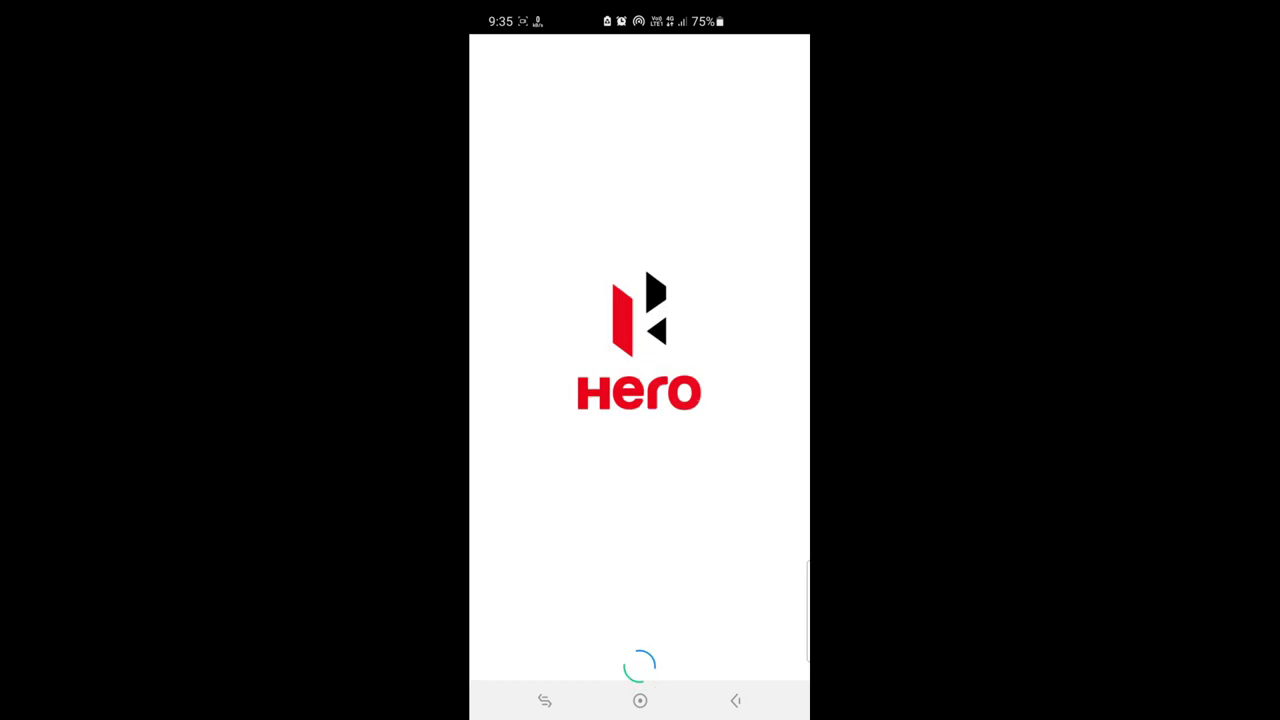